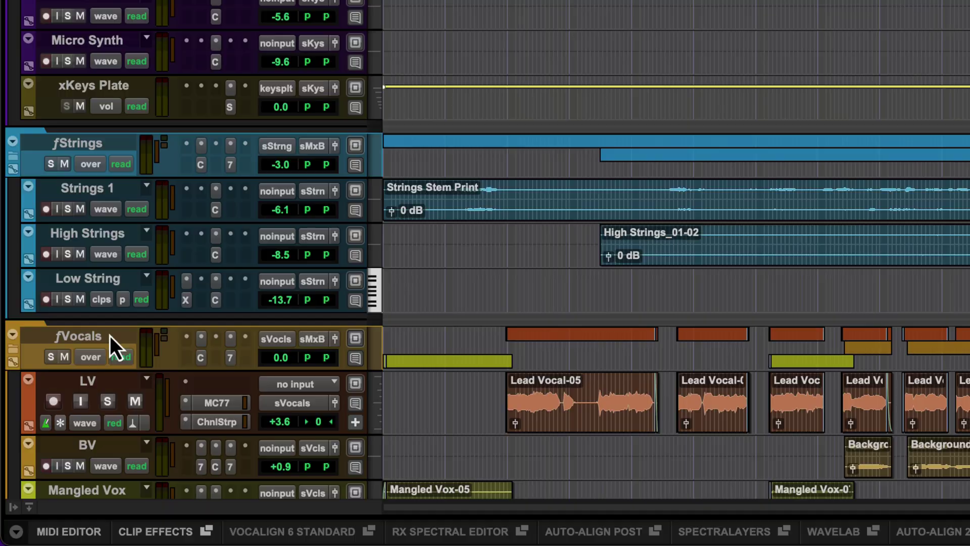
Create a mute pass from the fVocals folder named Low Roar Instrumental
left_click(109, 335)
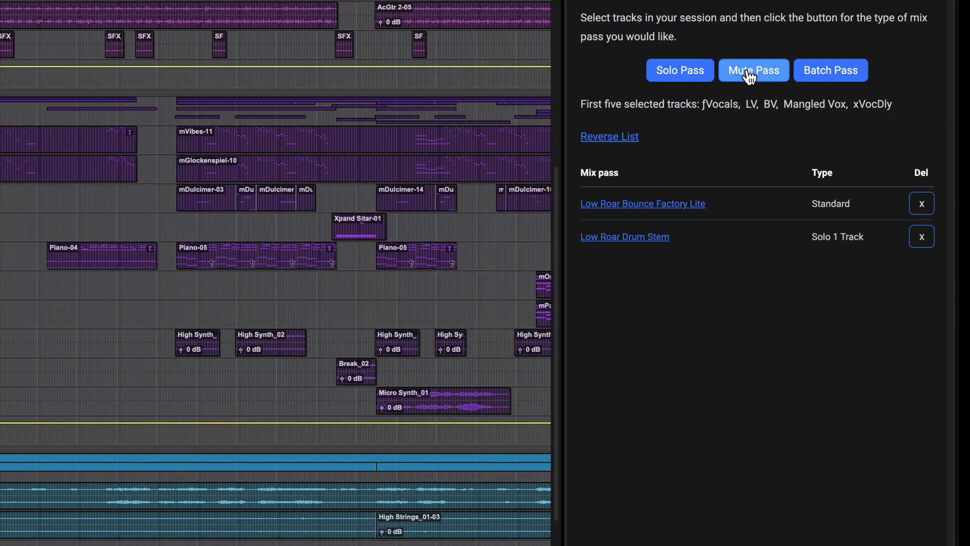
left_click(750, 77)
left_click_drag(737, 314, 635, 314)
key("BackSpace")
type("Instrumental")
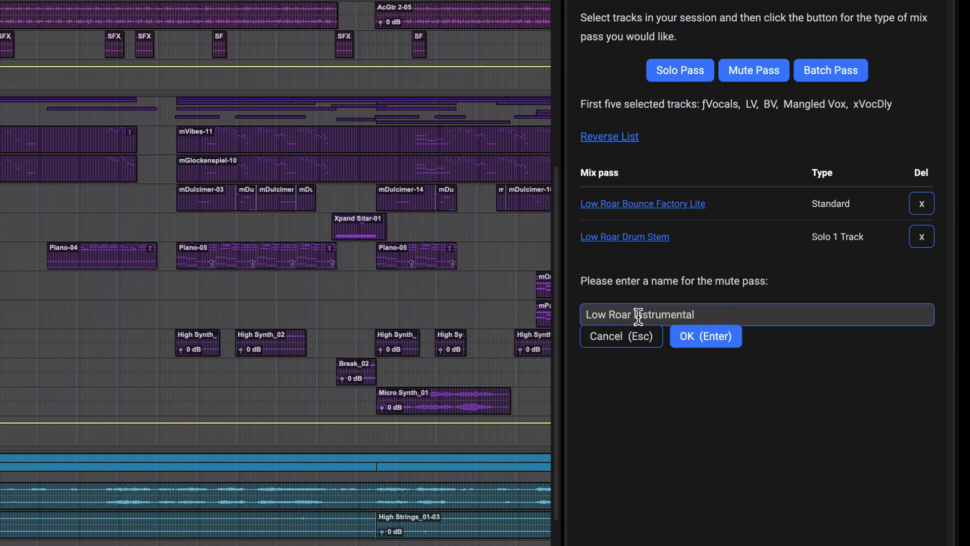
key("Return")
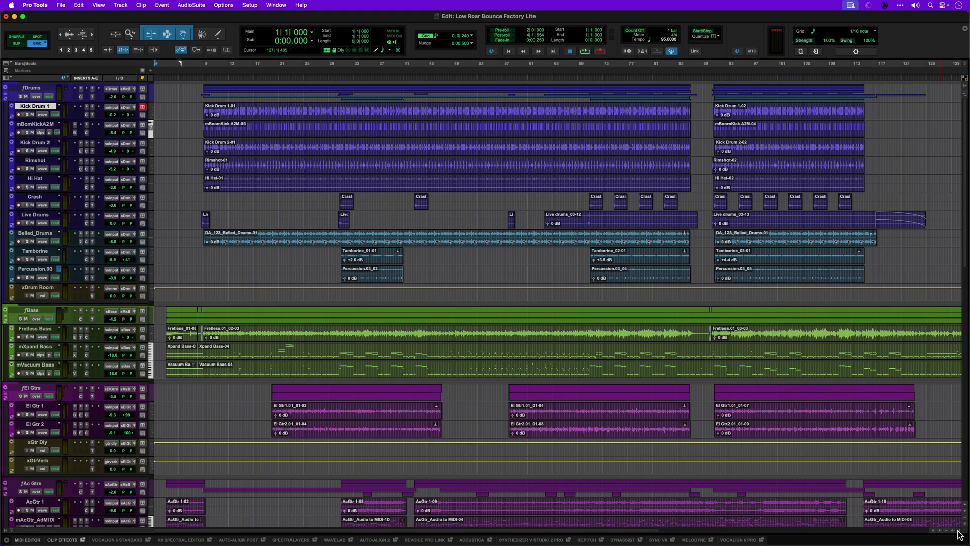
Sign in to the SoundFlow panel with the Avid account e-mail and launch Scheps Bounce Factory
left_click(959, 534)
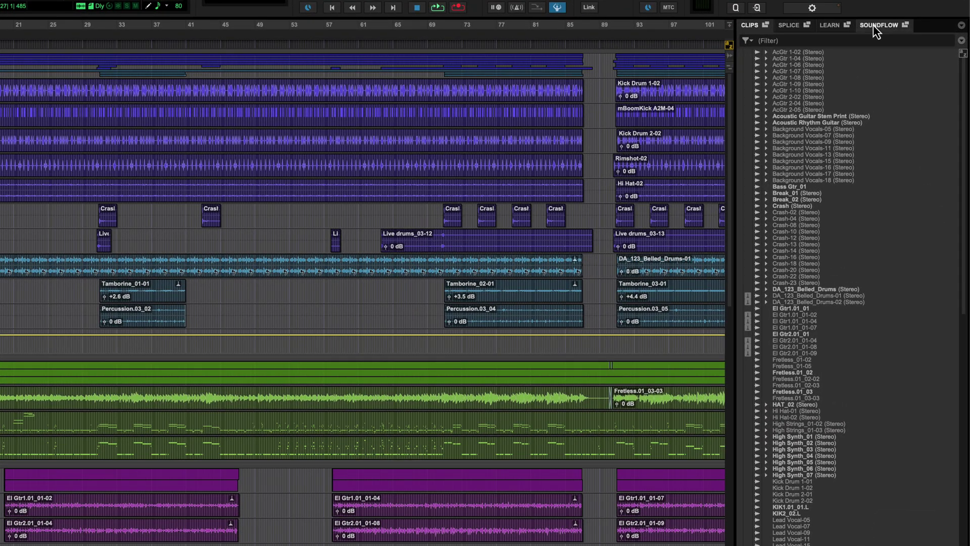
left_click(877, 25)
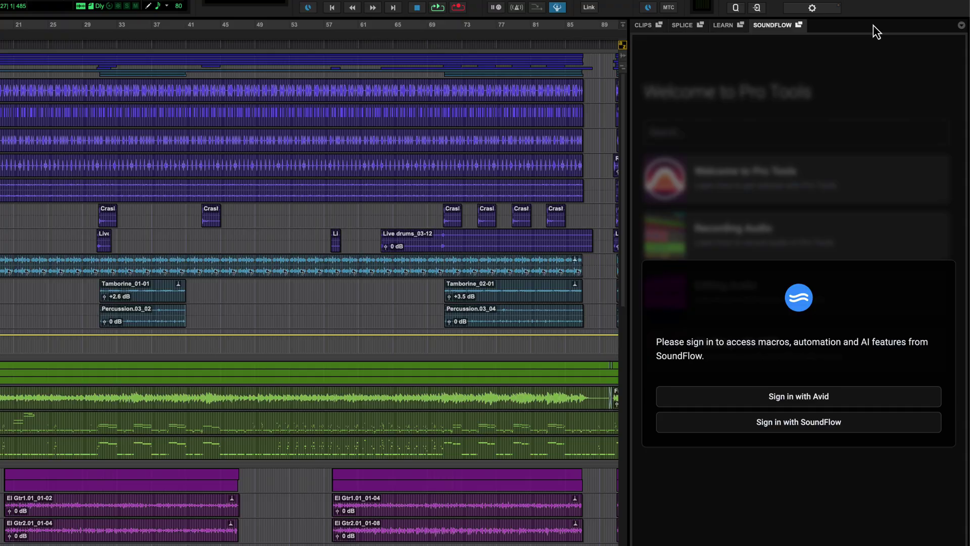
left_click(836, 399)
left_click(283, 226)
type("simon")
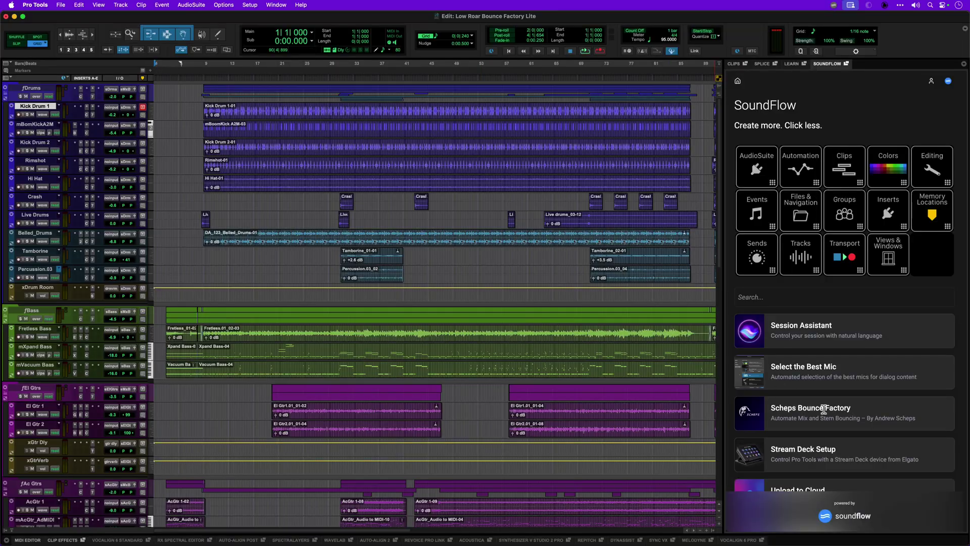
left_click(843, 413)
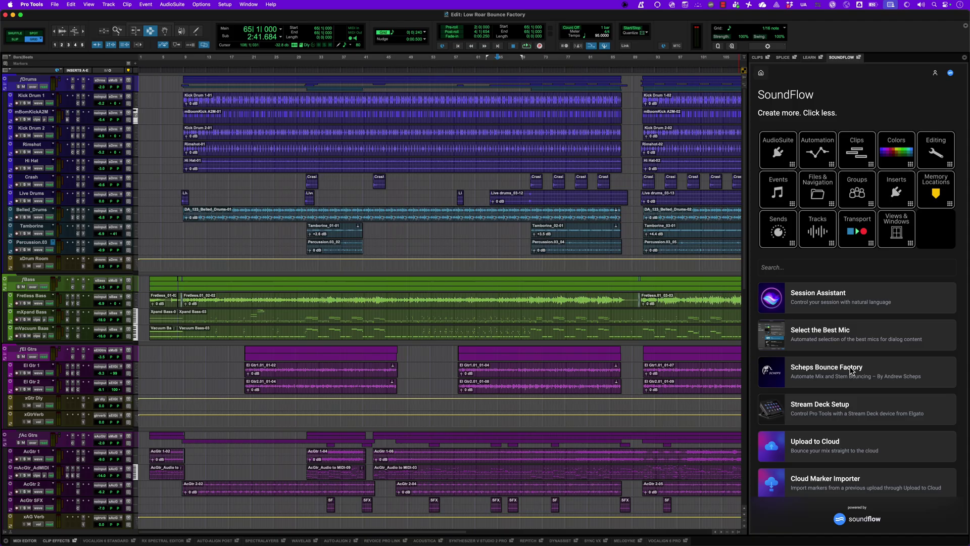
left_click(853, 370)
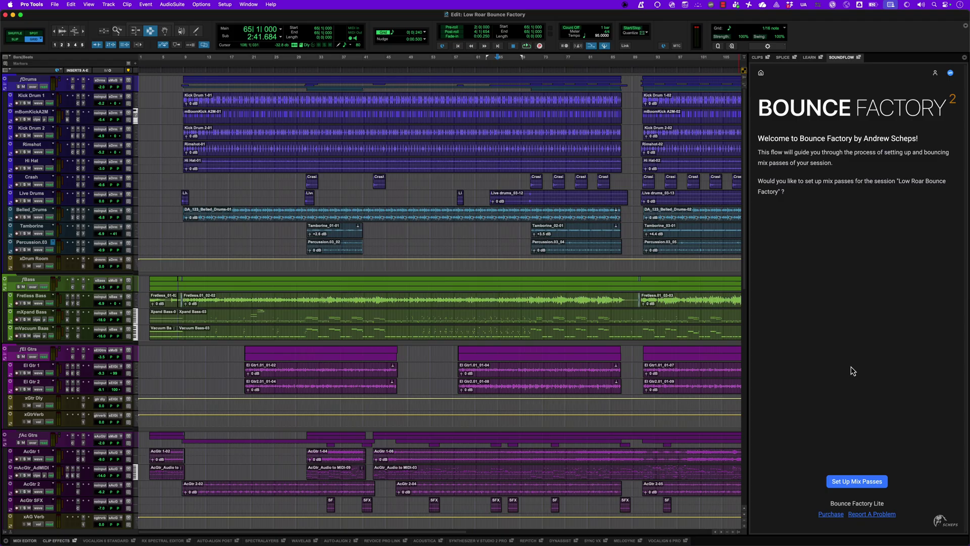
Begin mix pass setup and delete the default Low Roar Bounce Factory pass
left_click(862, 486)
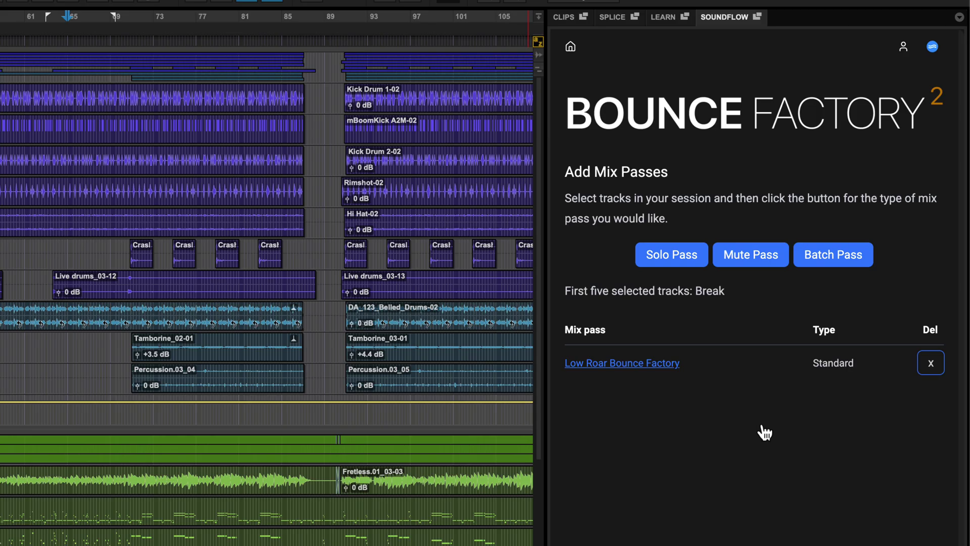
left_click(933, 367)
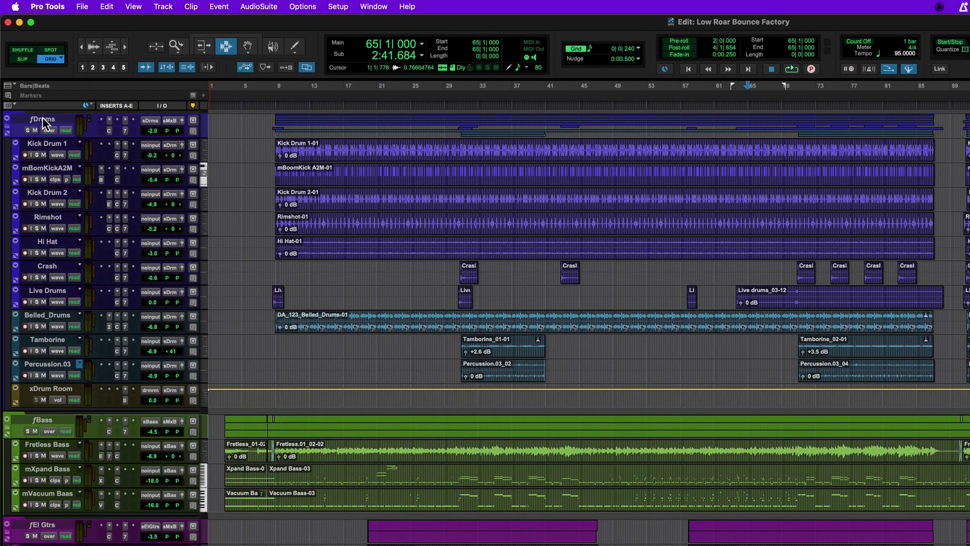
Create a solo pass from the fDrums folder named Low Roar Drums
left_click(43, 119)
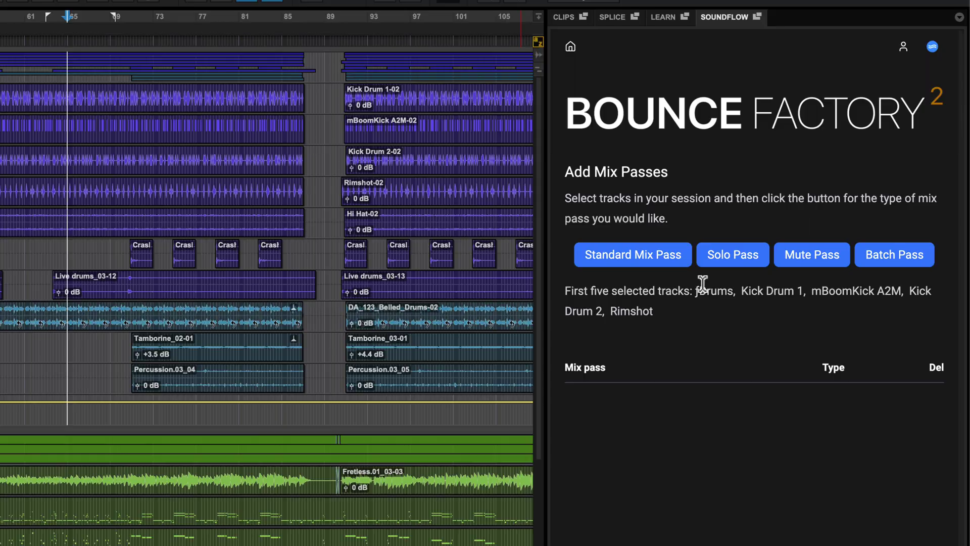
left_click(739, 258)
left_click(625, 448)
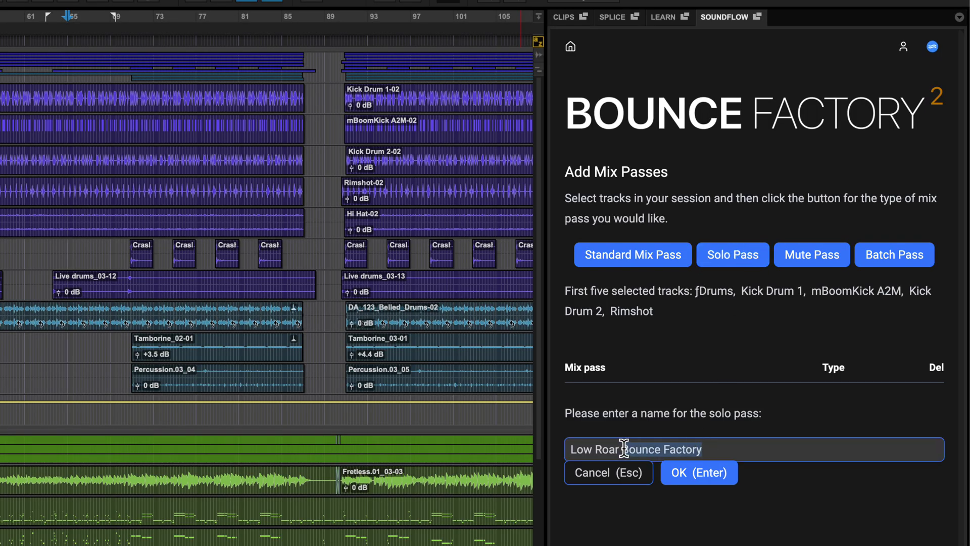
key("shift+End")
key("BackSpace")
type("Drums")
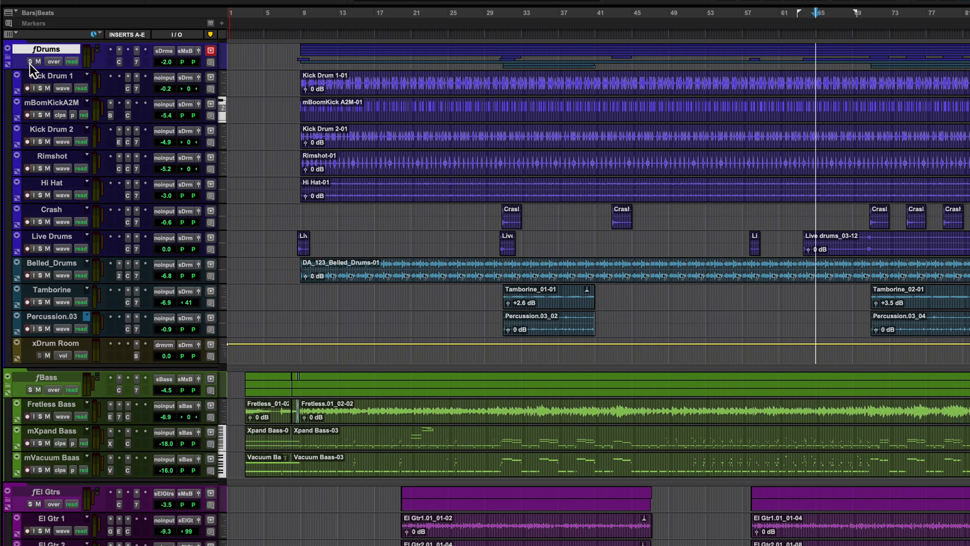
Audition the soloed fDrums folder, then unsolo it and return to the session start
left_click(31, 60)
key("space")
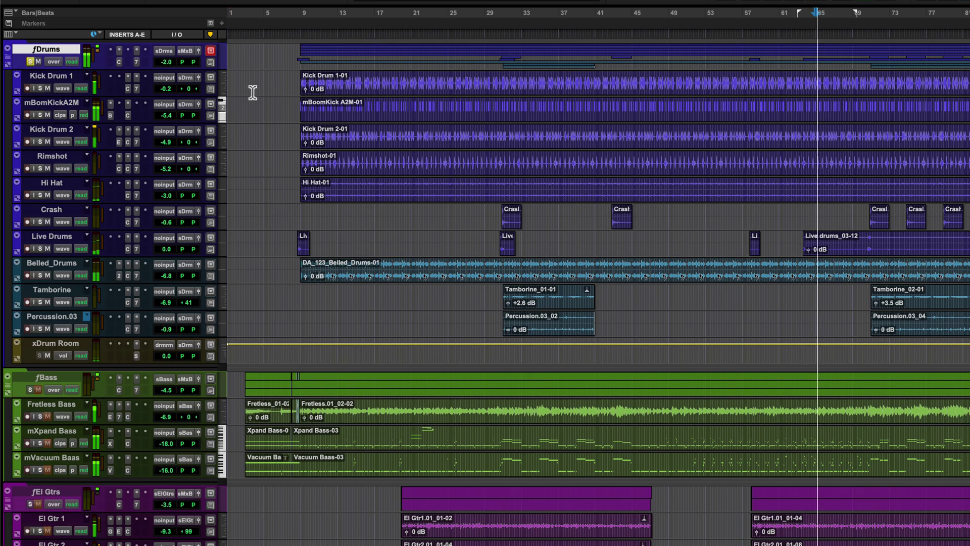
key("space")
left_click(31, 61)
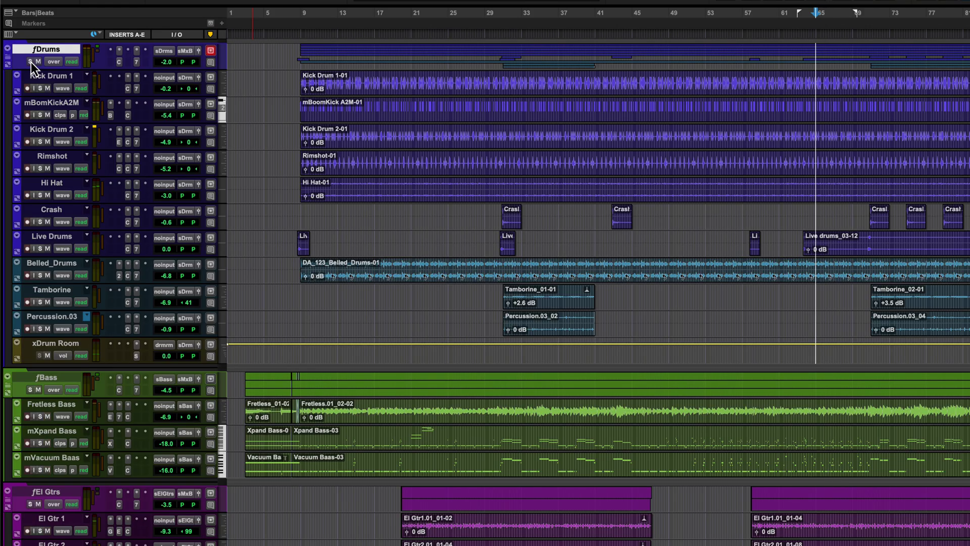
key("Return")
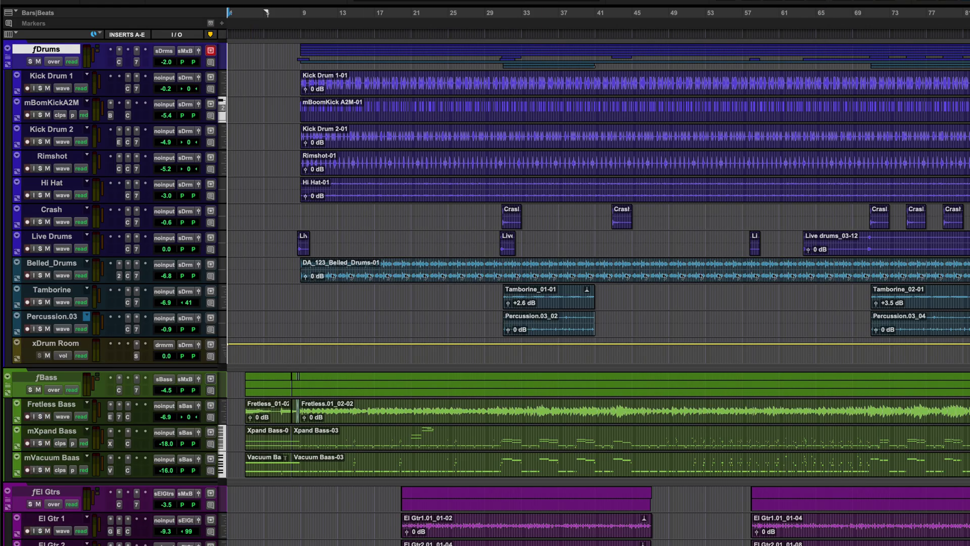
scroll(485, 292, "down", 20)
Make a Low Roar Instrumental mute pass for fVocals and delete the Low Roar Drums pass
left_click(71, 443)
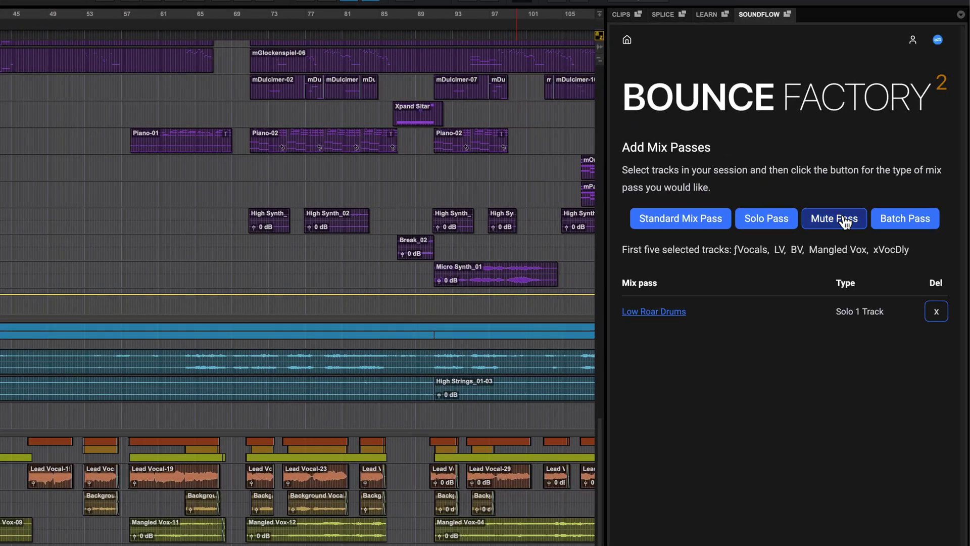
left_click(845, 222)
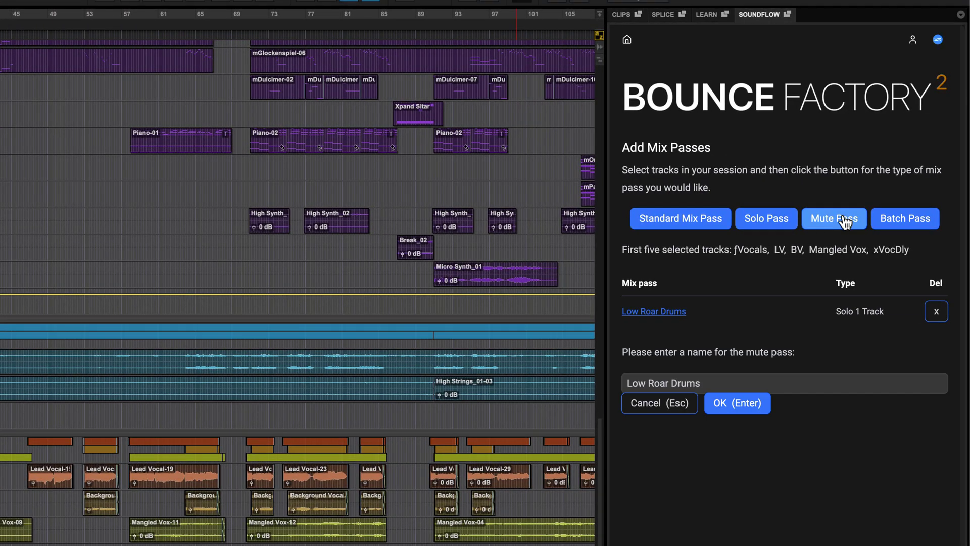
left_click(673, 384)
key("Delete")
key("Delete")
key("Delete")
key("Delete")
key("Delete")
key("Delete")
type("Instrumental")
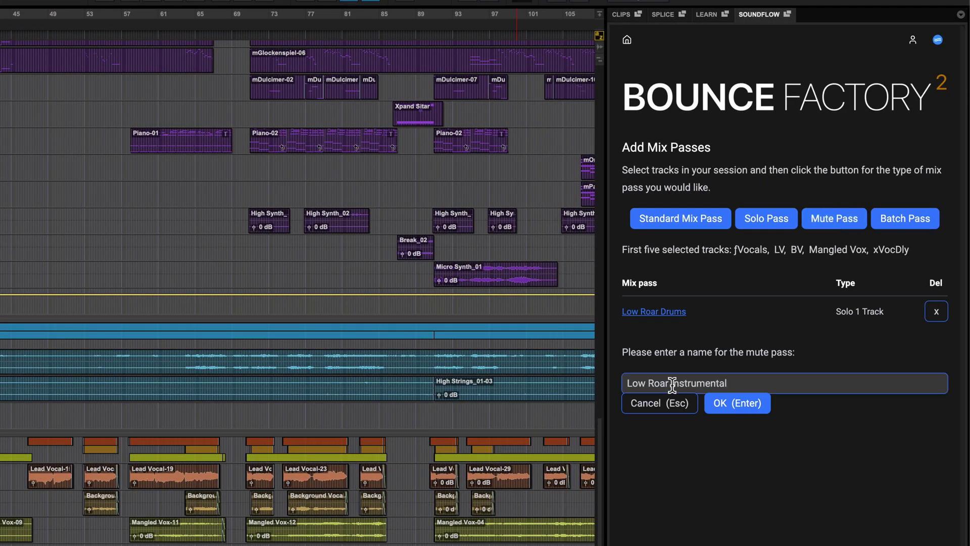
key("Return")
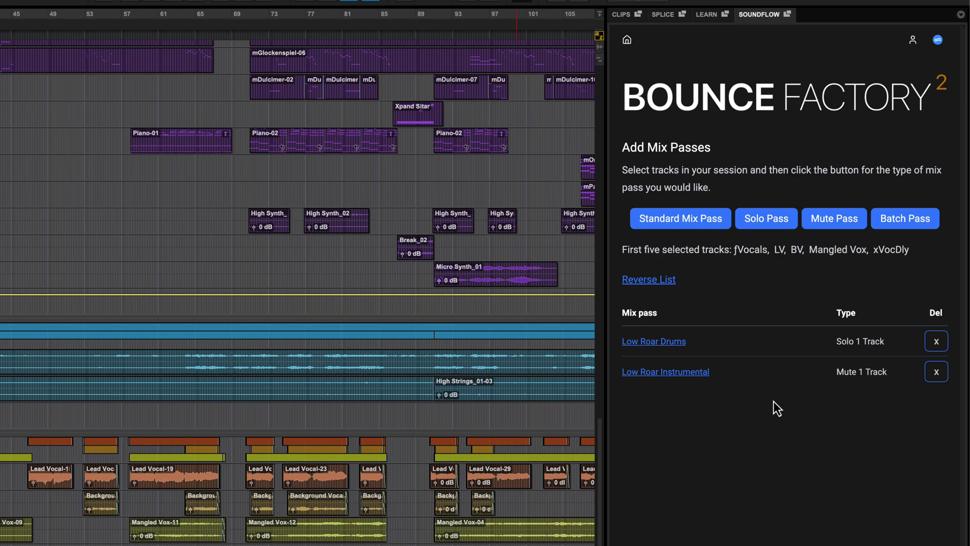
left_click(937, 341)
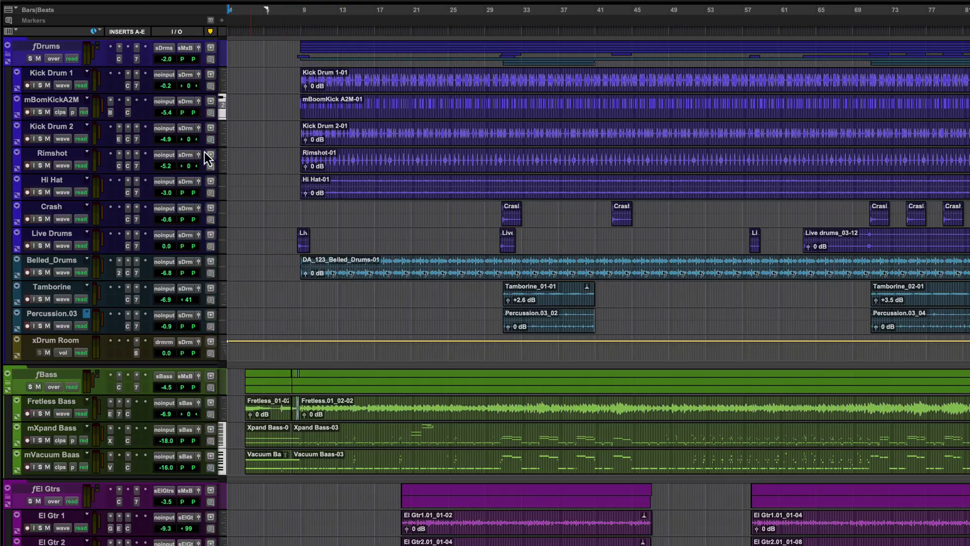
Add a batch stem pass for the drum tracks with base name Low Roar
left_click(44, 46)
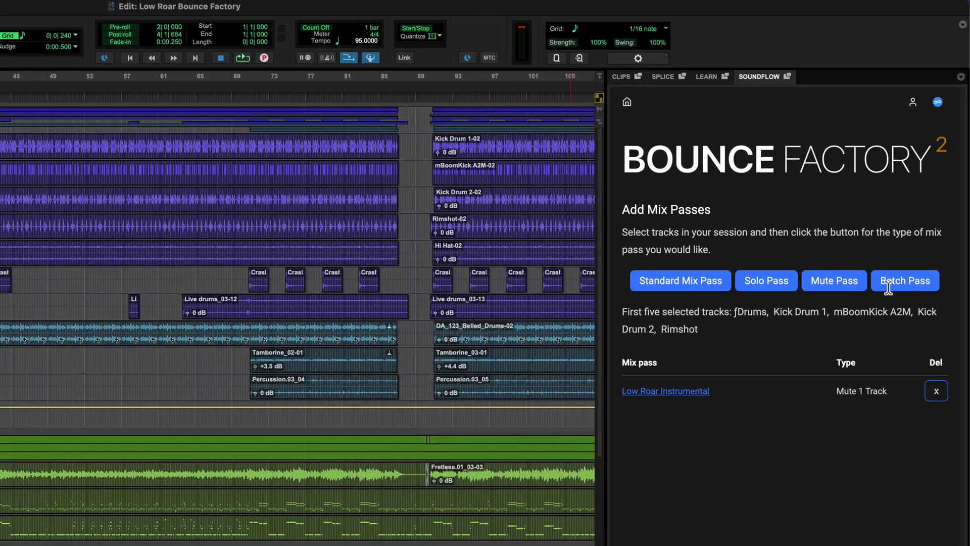
left_click(903, 340)
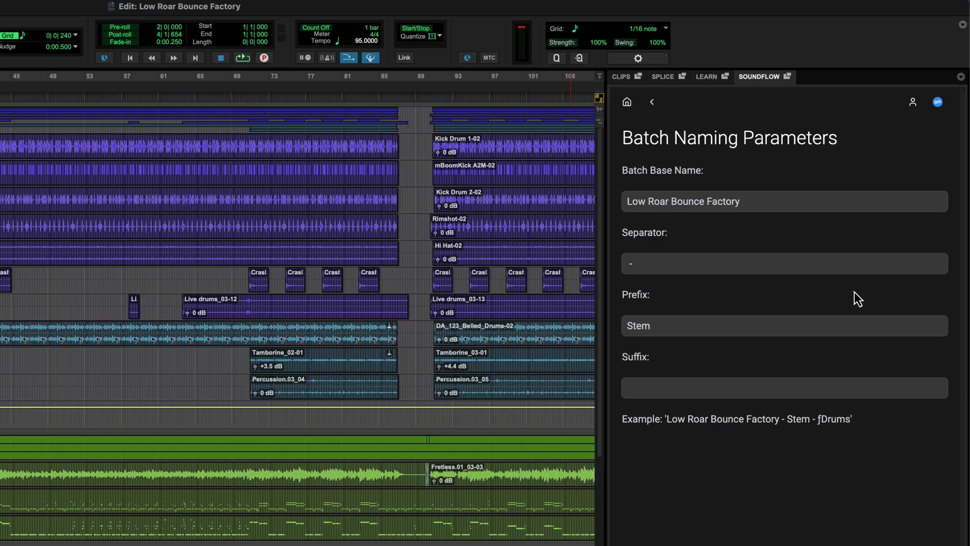
left_click_drag(754, 210, 672, 206)
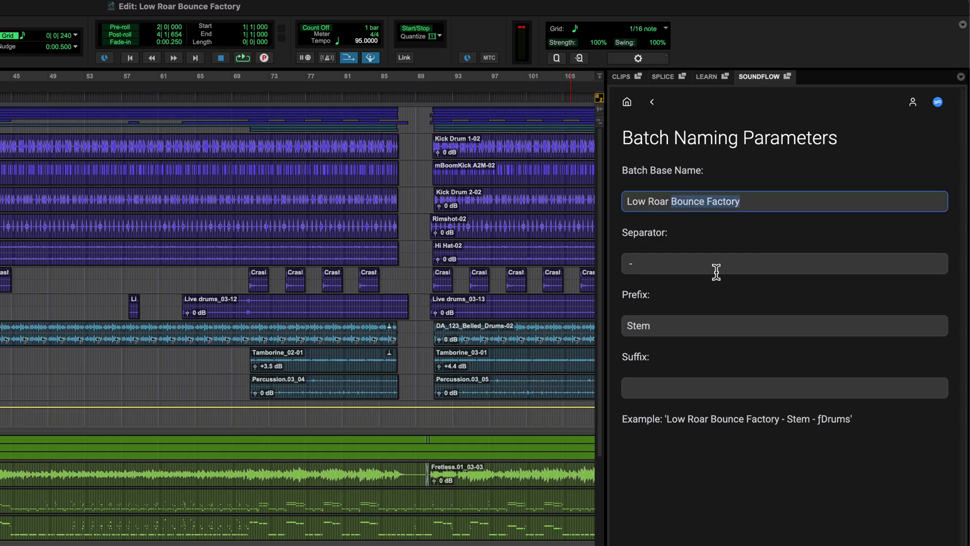
key("BackSpace")
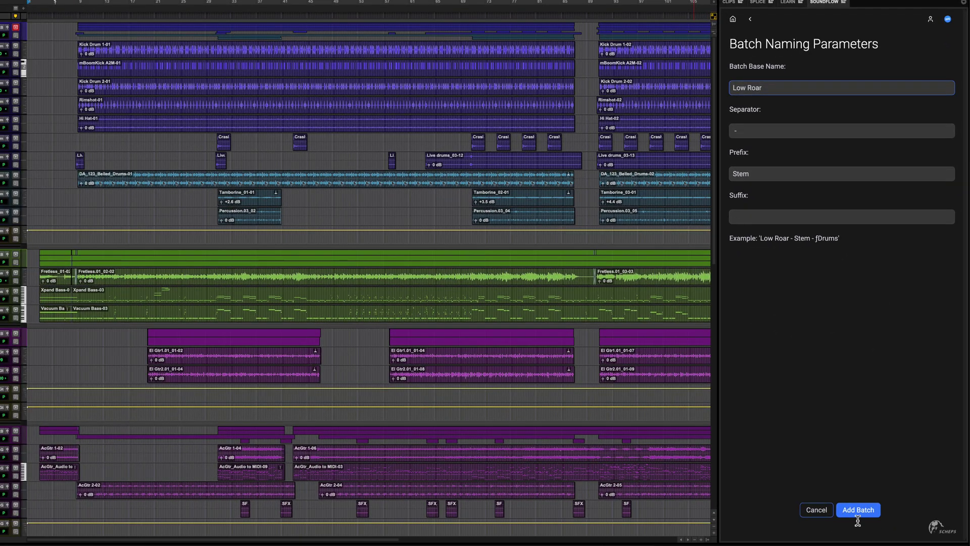
left_click(859, 510)
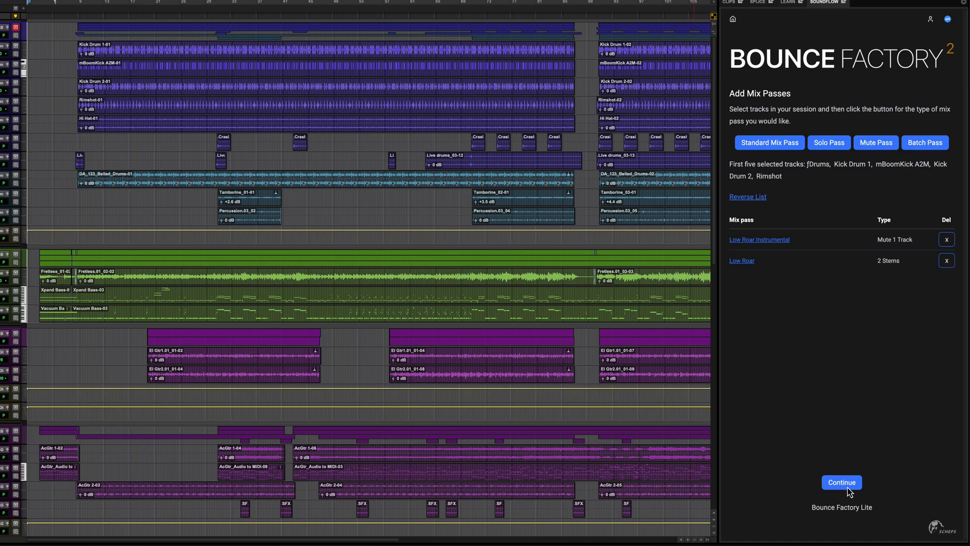
Move on to the bounce parameters and keep WAV (BWF) as the file type
left_click(848, 486)
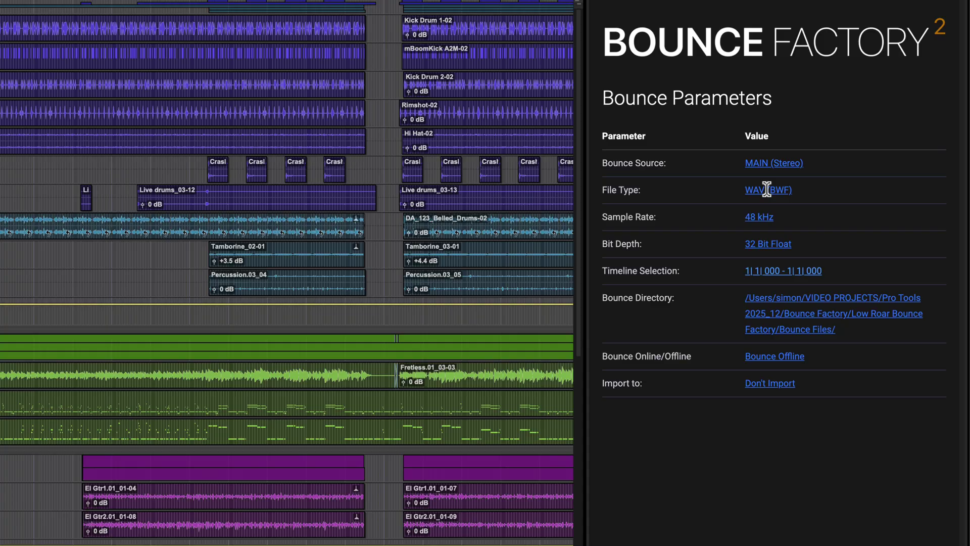
left_click(768, 187)
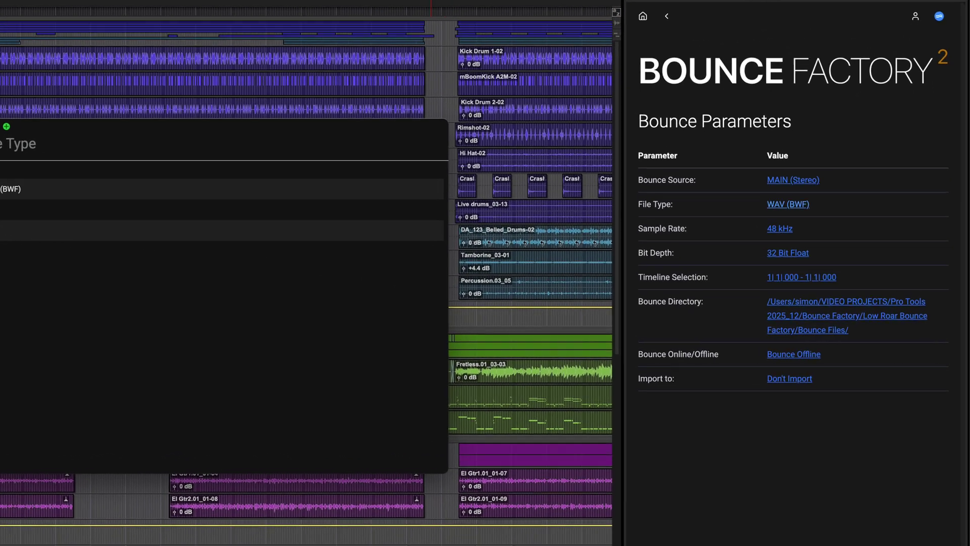
key("Return")
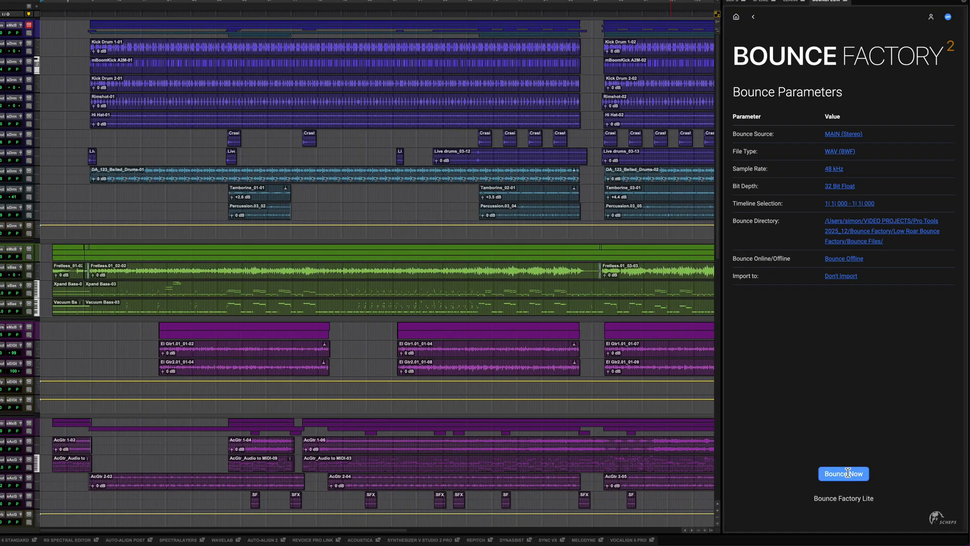
Bounce all mix passes and check the three WAV files in Finder
left_click(848, 473)
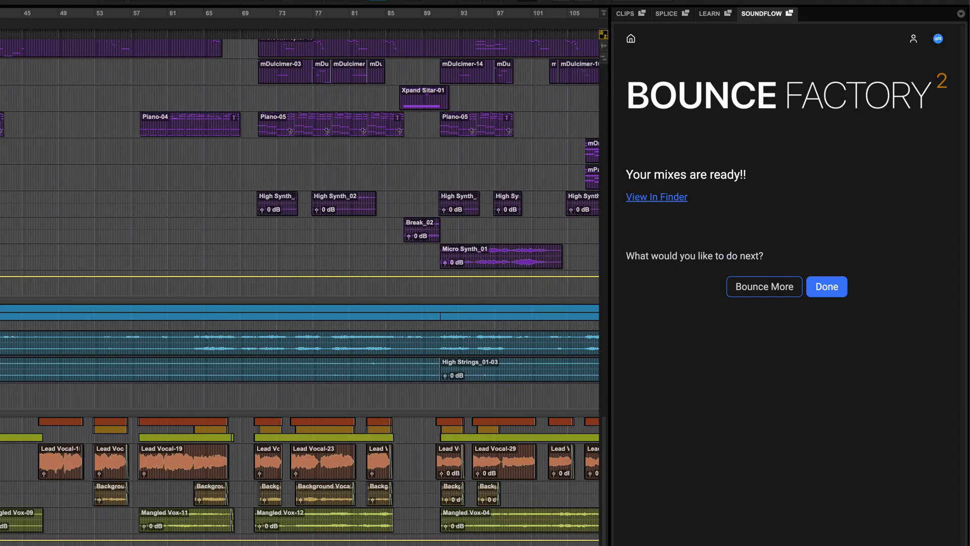
left_click(662, 199)
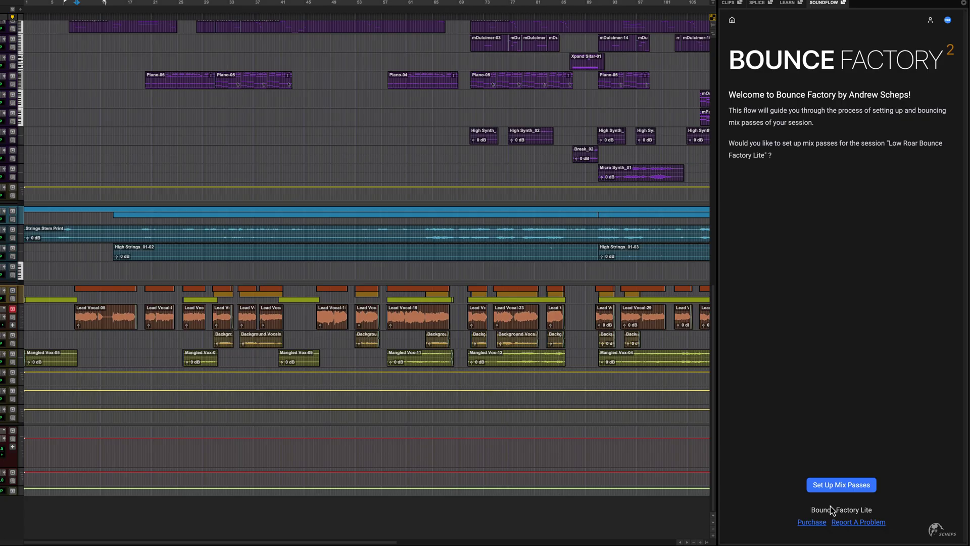
Open the full Bounce Factory app and close its settings to show the seven Low Roar Deliver passes
left_click(824, 525)
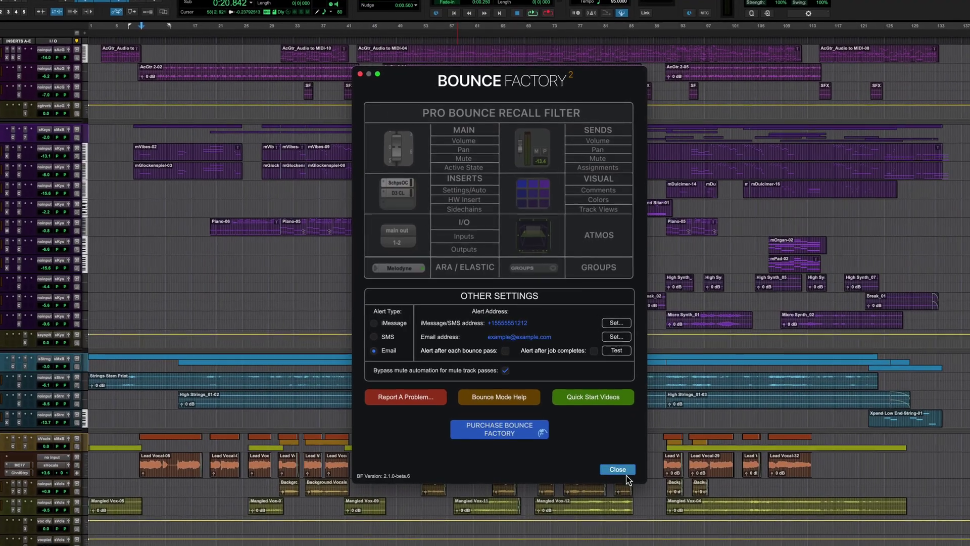
left_click(623, 470)
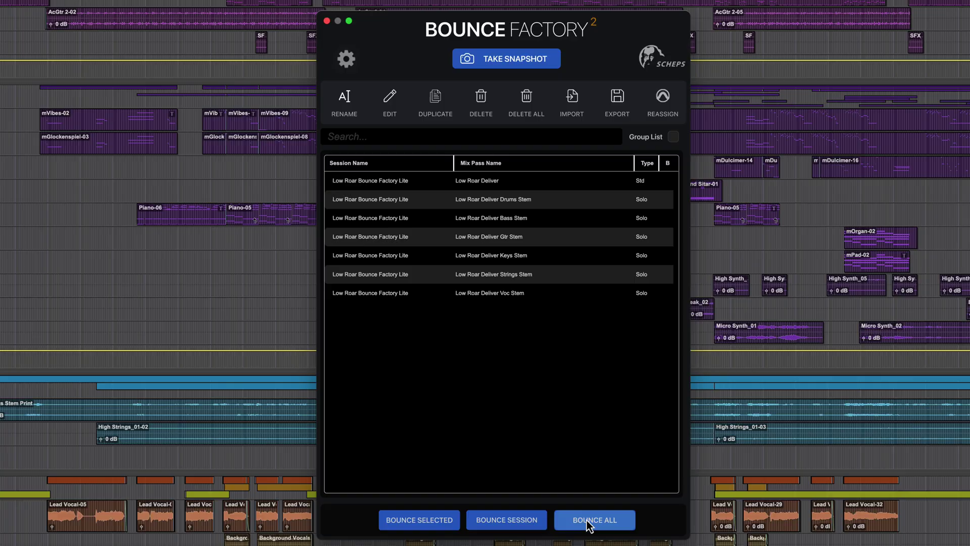
Bounce all saved passes with snapshots deleted, then relaunch Bounce Factory
left_click(587, 523)
left_click(553, 119)
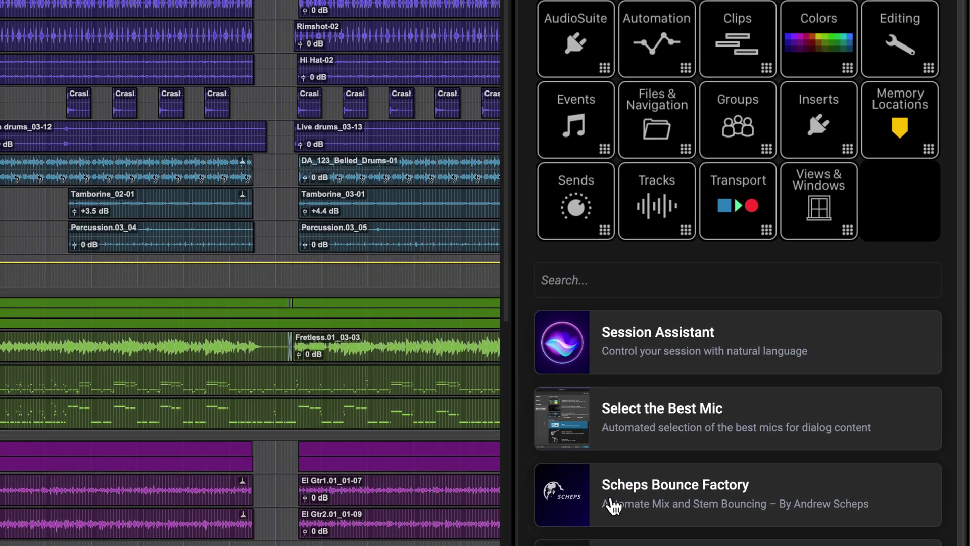
left_click(614, 483)
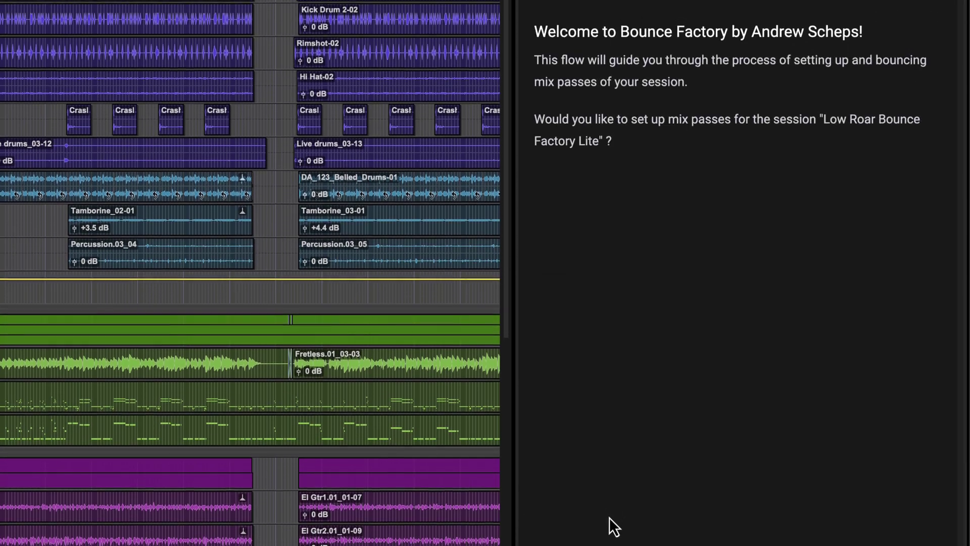